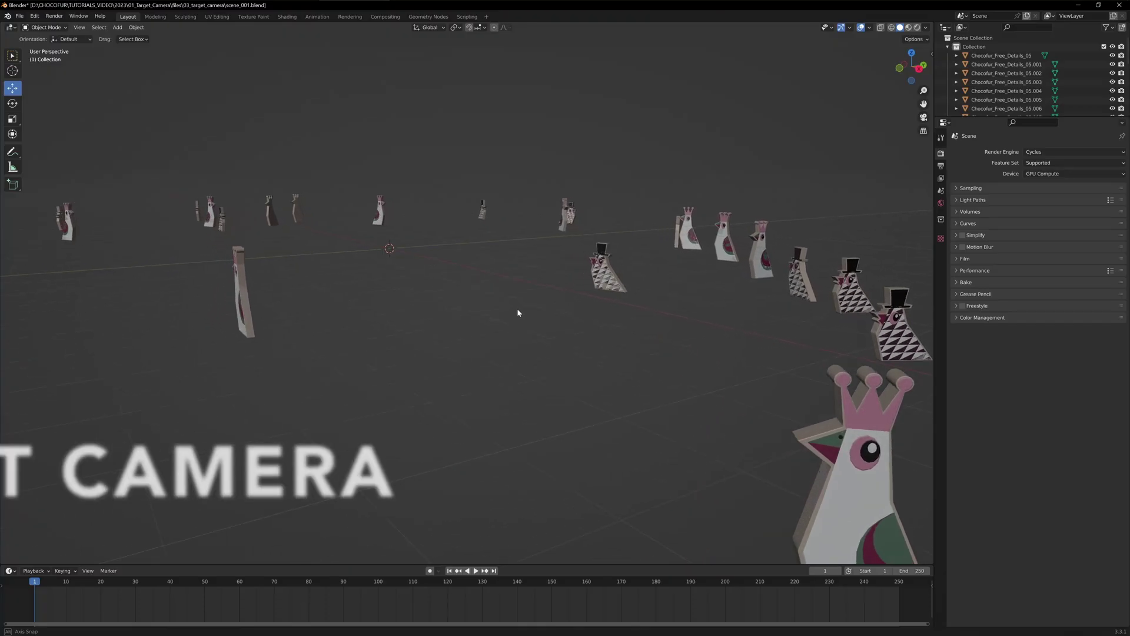
# Add a camera, move it off centre, and add a Plain Axes empty.
pyautogui.moveTo(518, 312); pyautogui.dragTo(544, 318, button='middle')
pyautogui.moveTo(611, 335); pyautogui.dragTo(624, 338, button='middle')
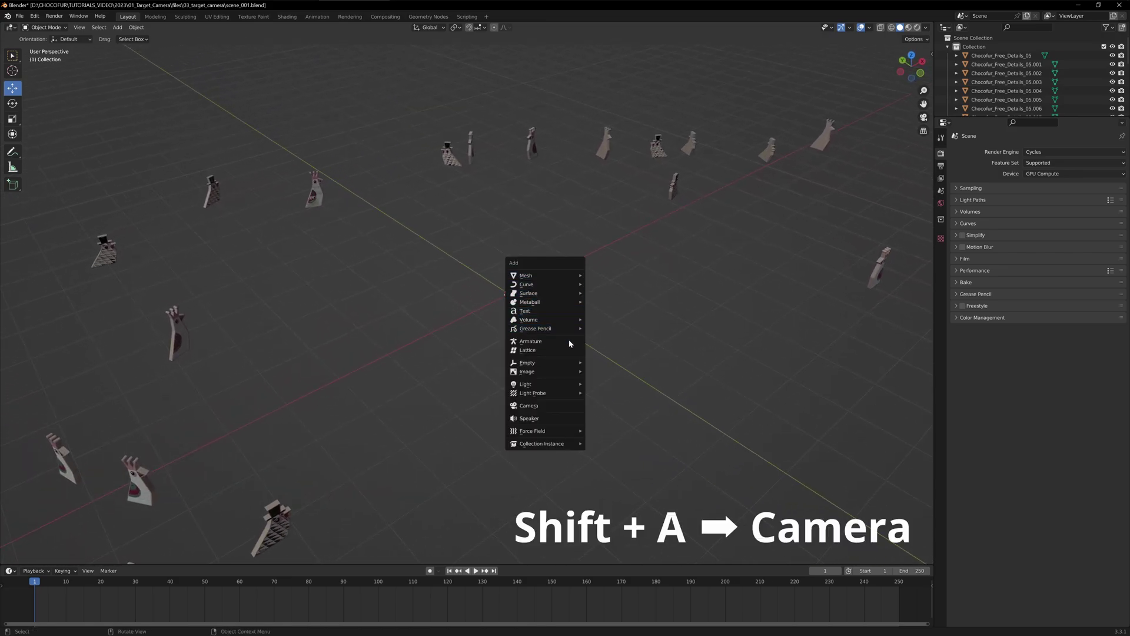
pyautogui.click(569, 406)
pyautogui.press('g')
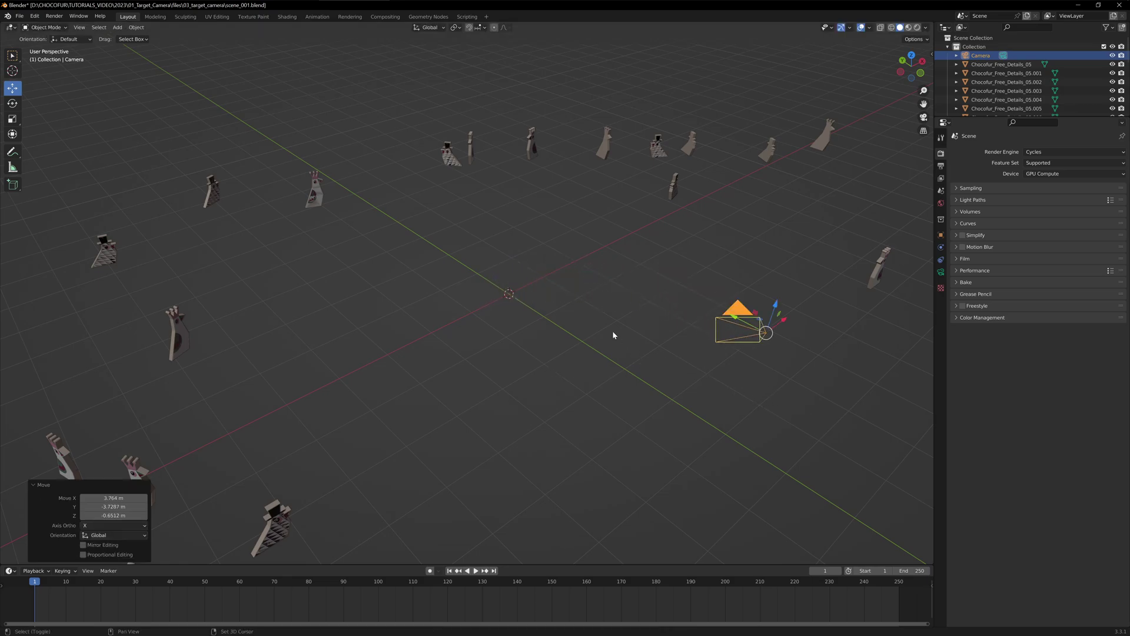
pyautogui.hotkey('shift', 'a')
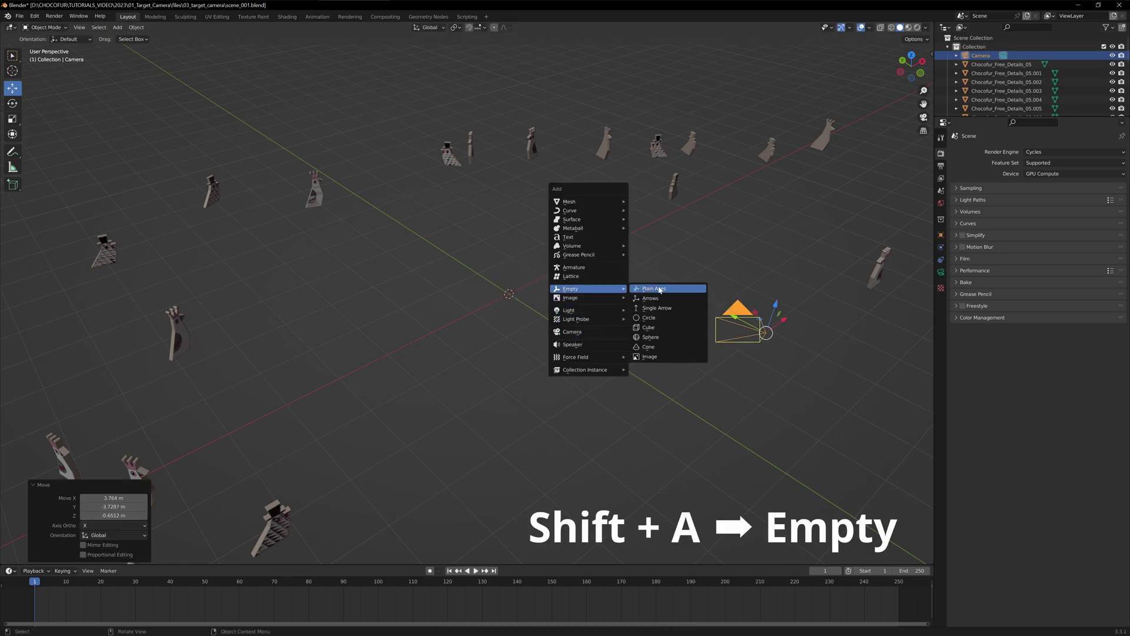
pyautogui.click(659, 290)
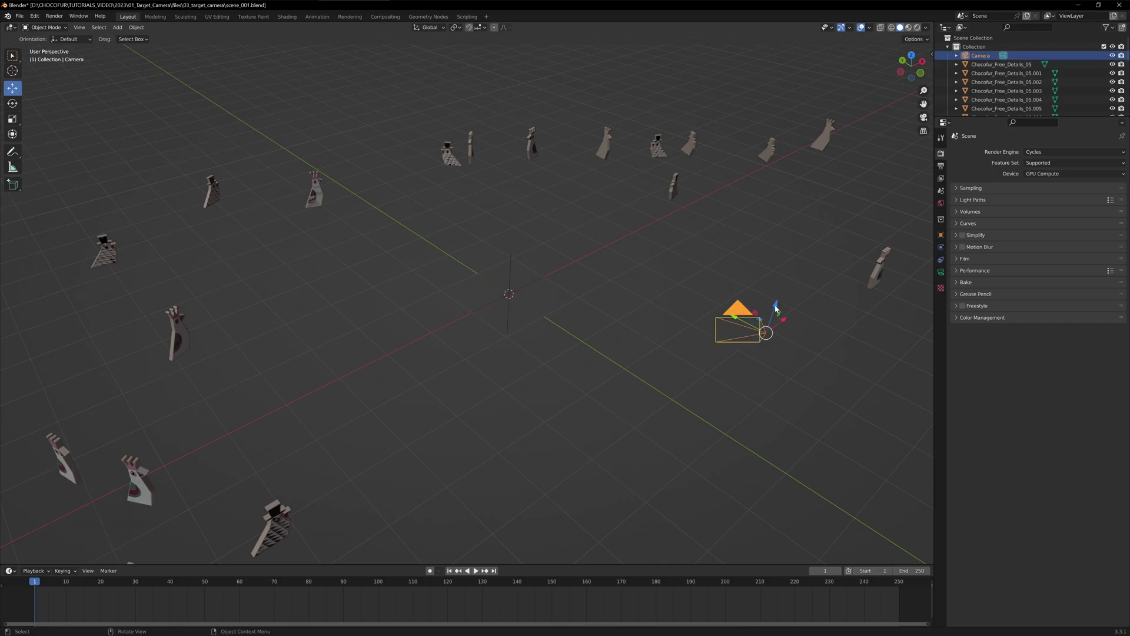
# Give the camera a Track To constraint aimed at the empty.
pyautogui.click(941, 259)
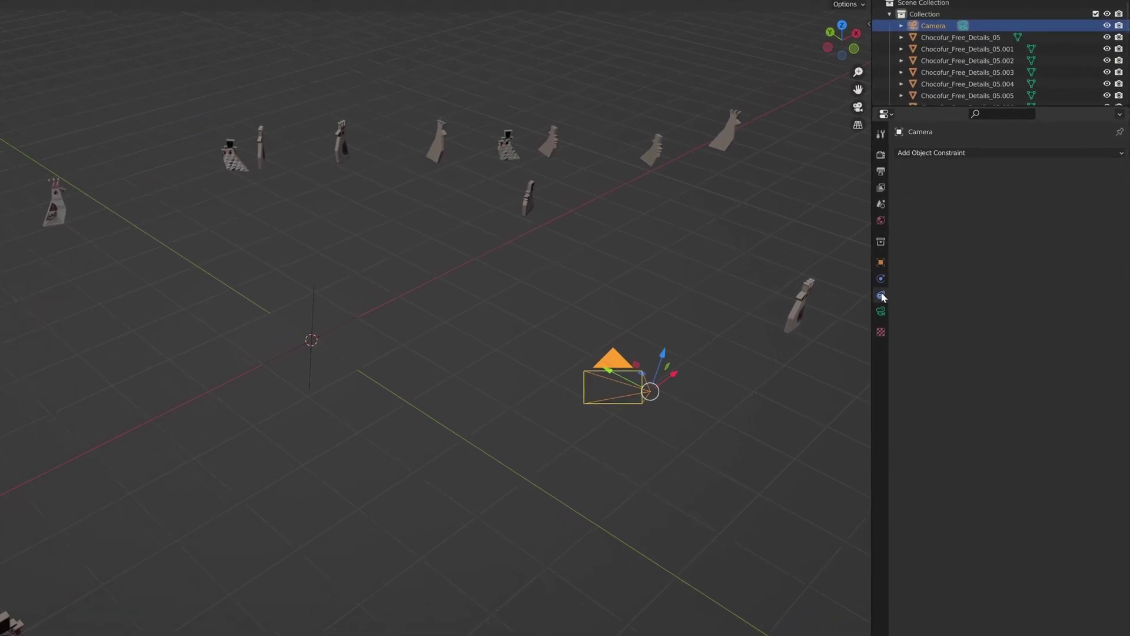
pyautogui.click(941, 157)
pyautogui.click(965, 270)
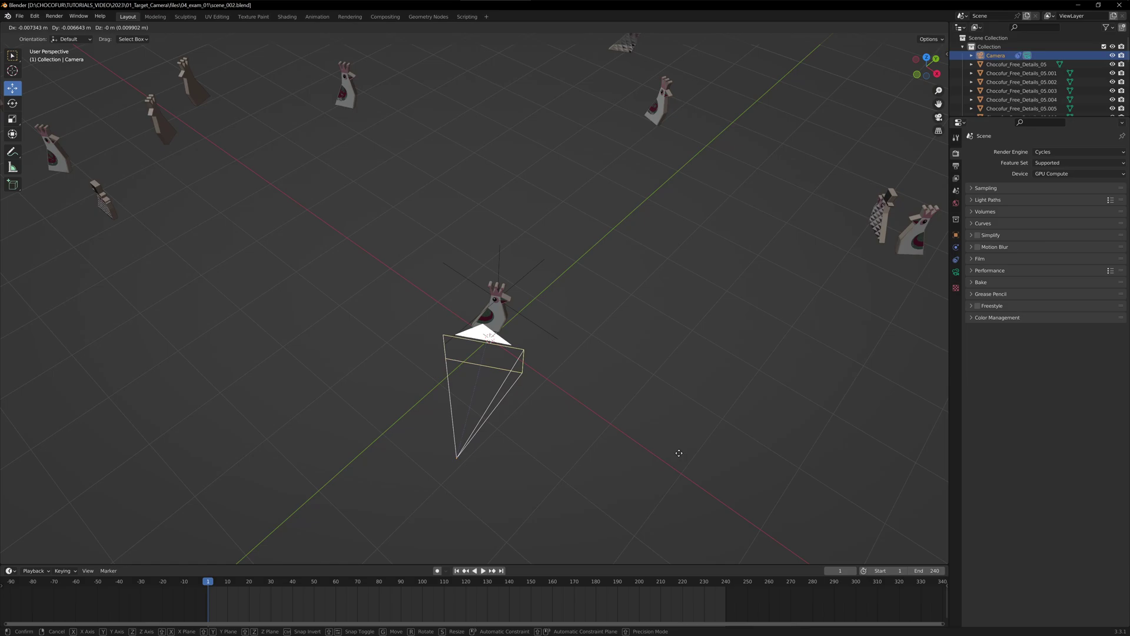
# Place the camera beside the bird, preview playback, and view through the active camera.
pyautogui.click(471, 330)
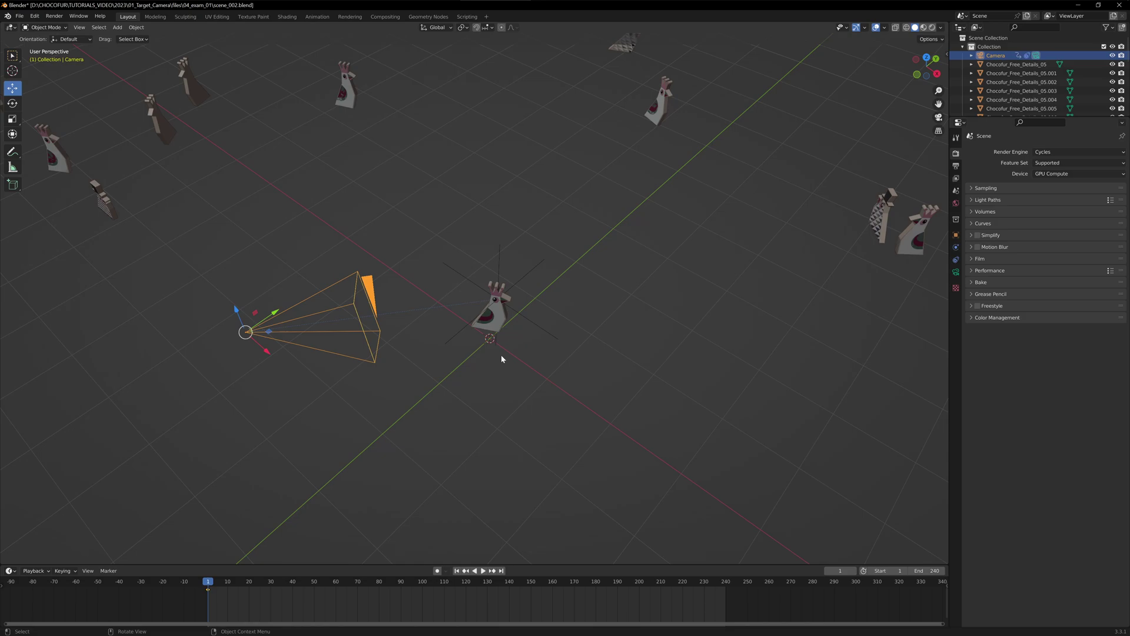
pyautogui.press('space')
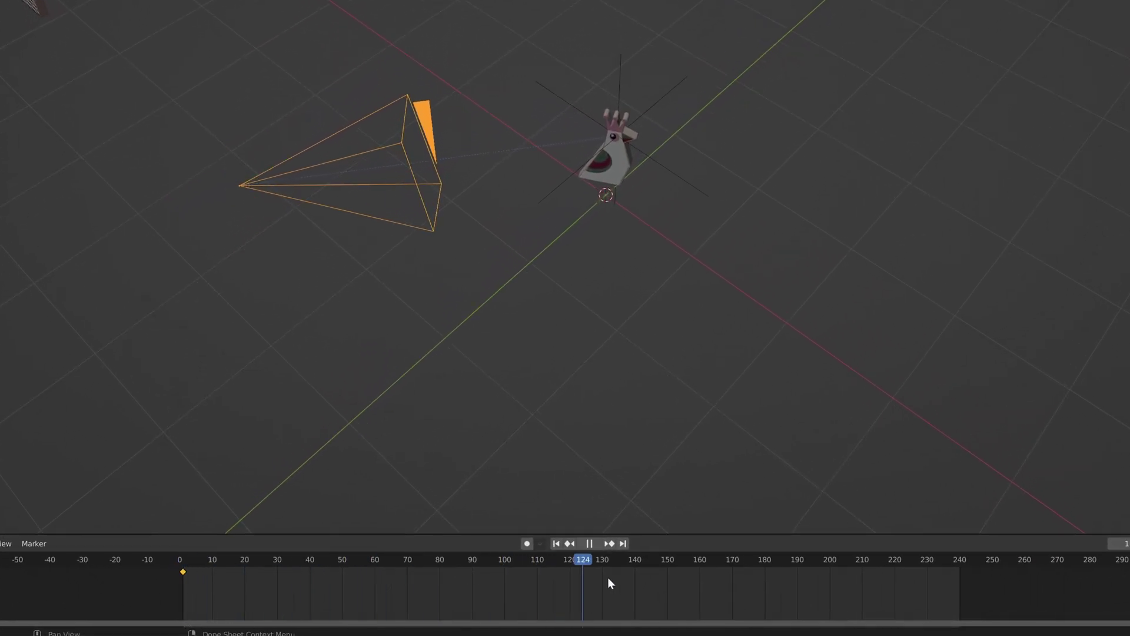
pyautogui.press('space')
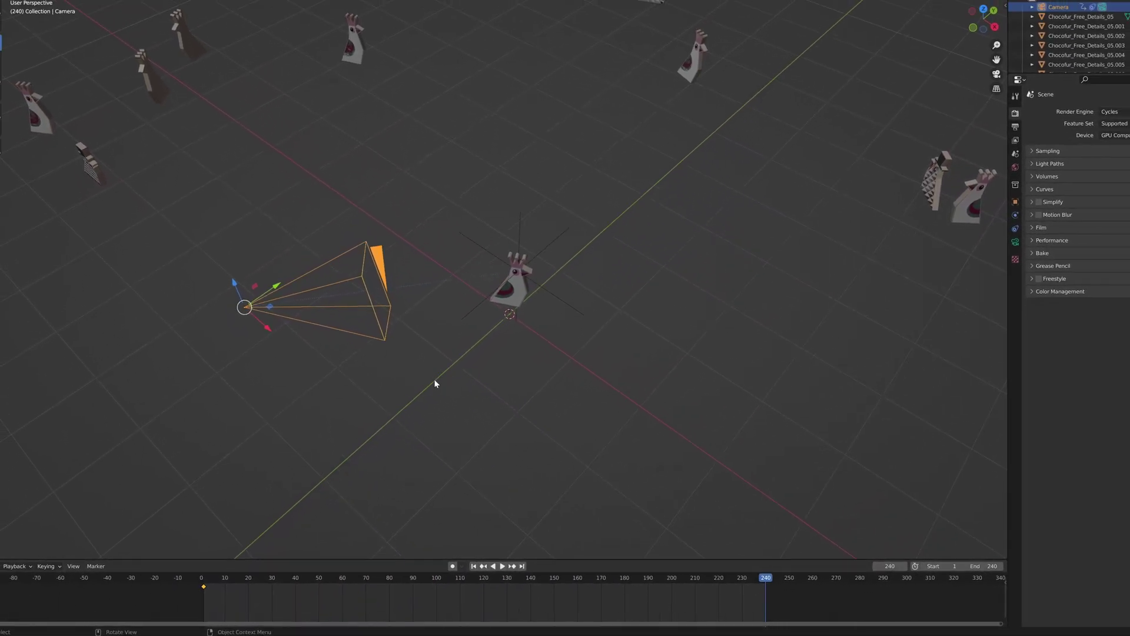
pyautogui.press('g')
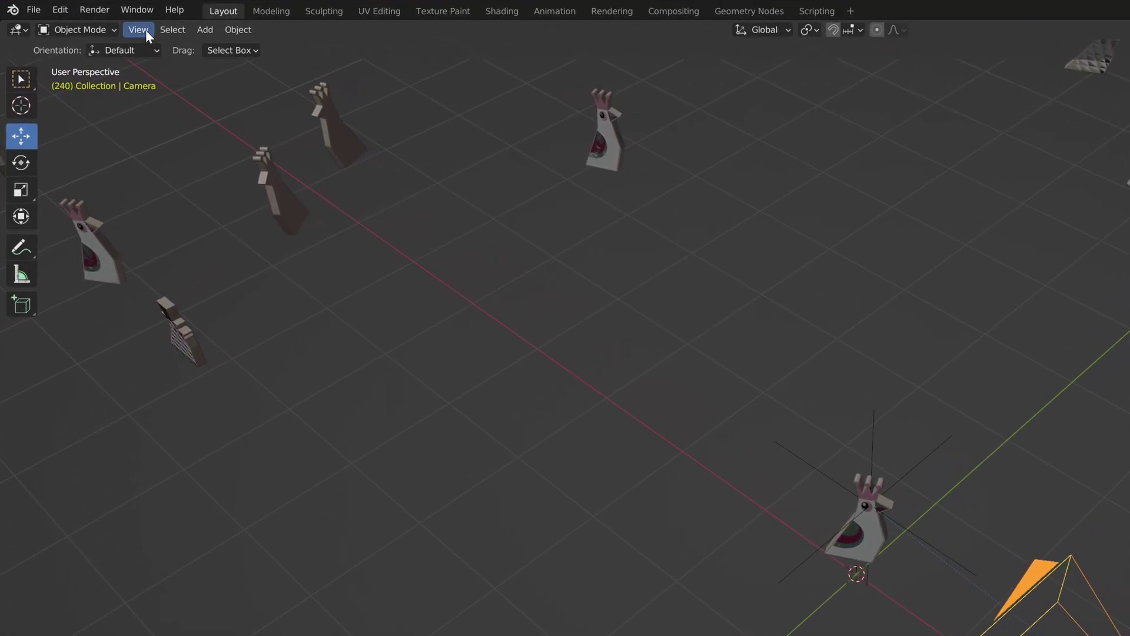
pyautogui.click(141, 30)
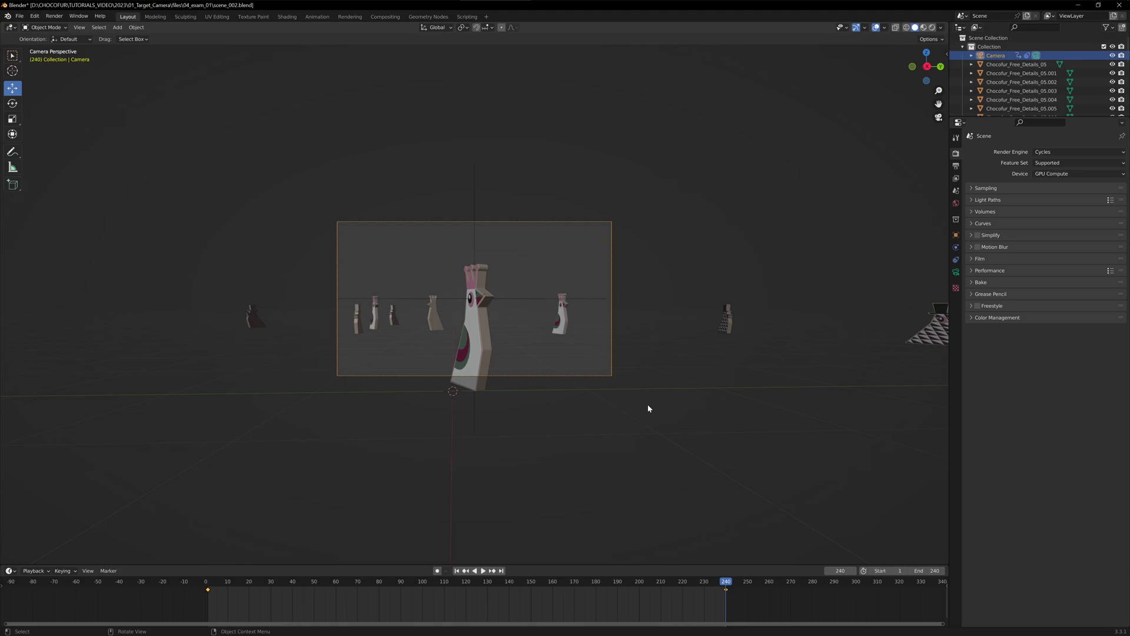
# Play the camera shot, then switch the camera's keyframe handles to Vector.
pyautogui.press('space')
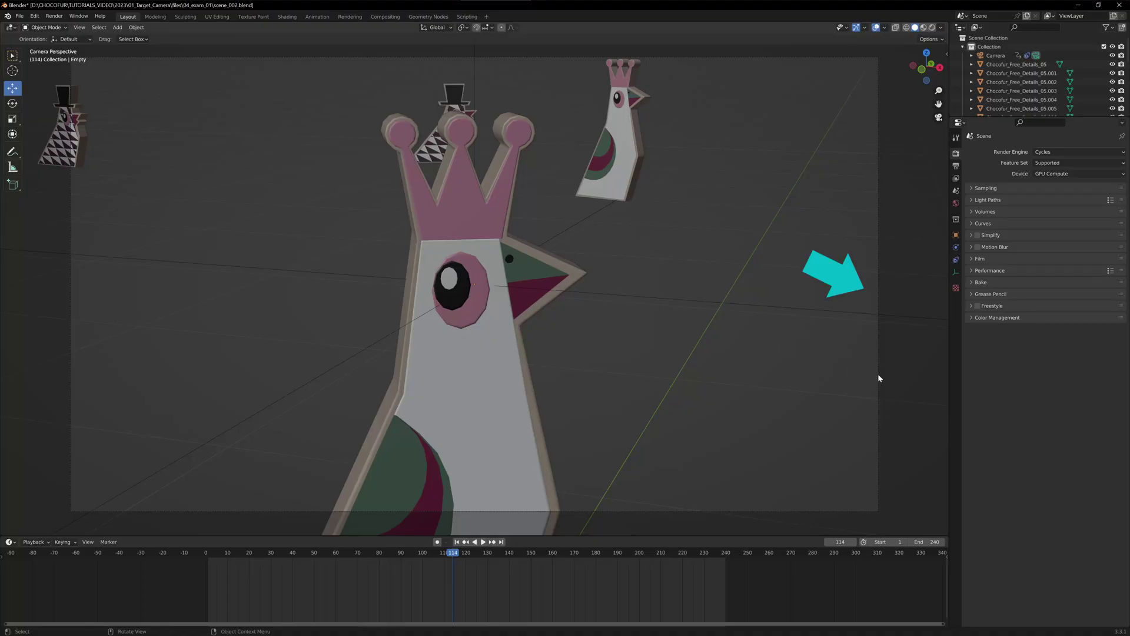
pyautogui.click(879, 378)
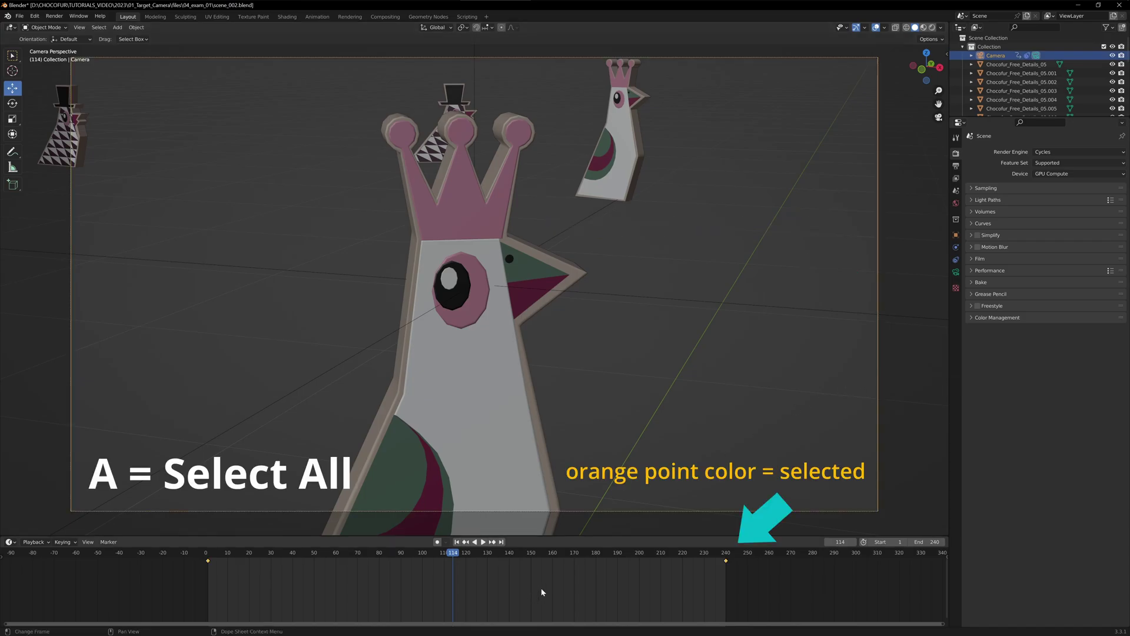
pyautogui.press('v')
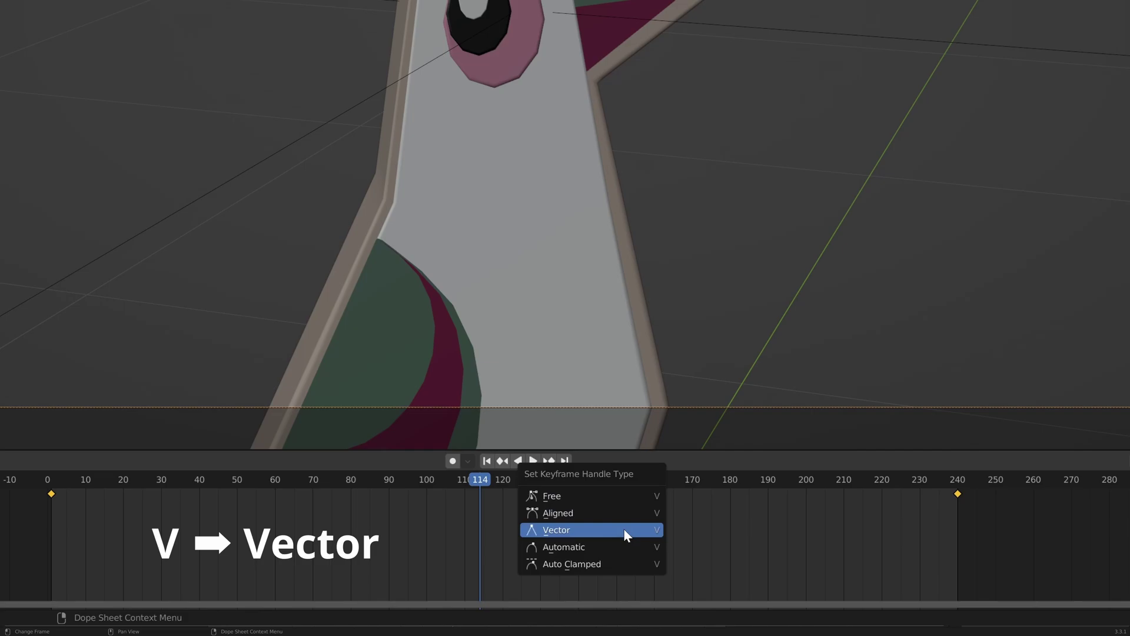
pyautogui.click(624, 529)
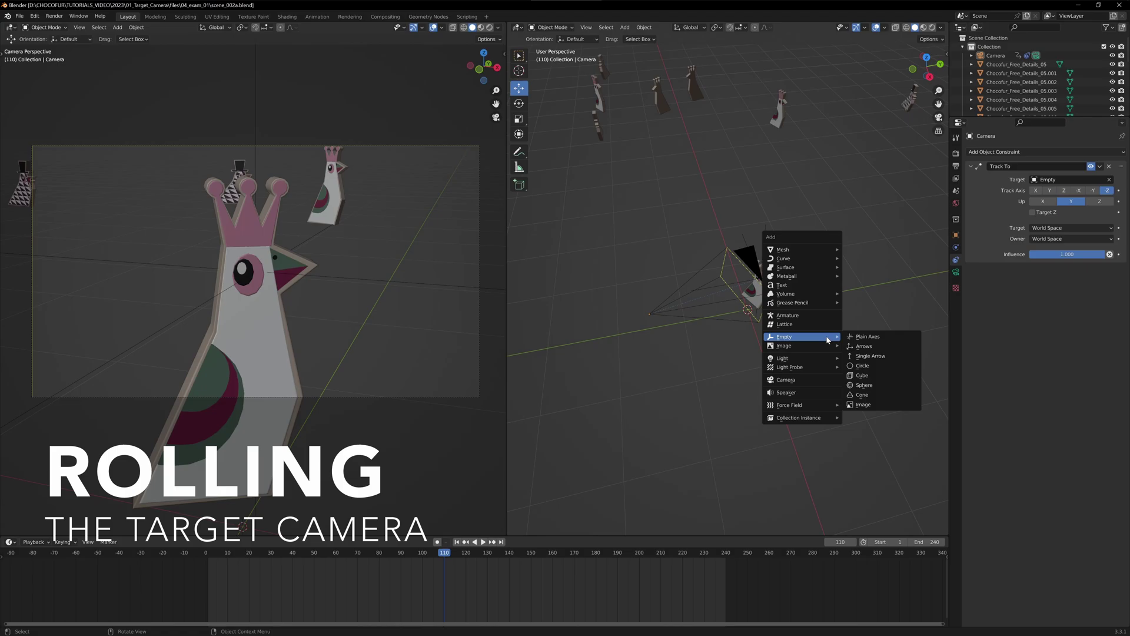
# Add an Arrows empty and give the camera a Copy Rotation constraint from Empty.001.
pyautogui.click(865, 345)
pyautogui.press('g')
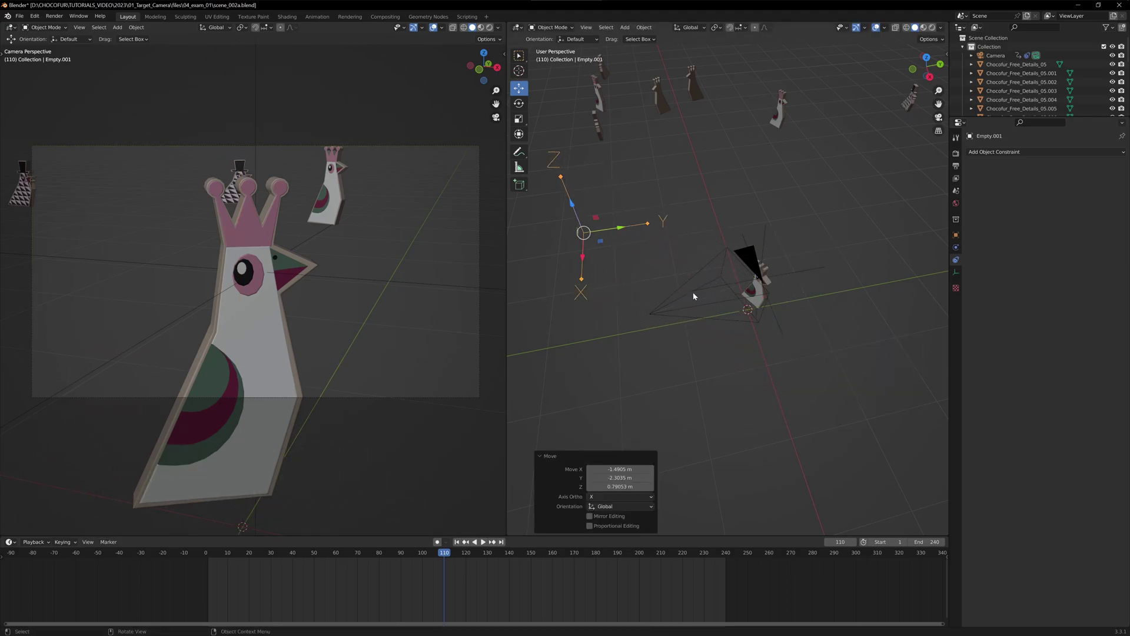
pyautogui.click(700, 274)
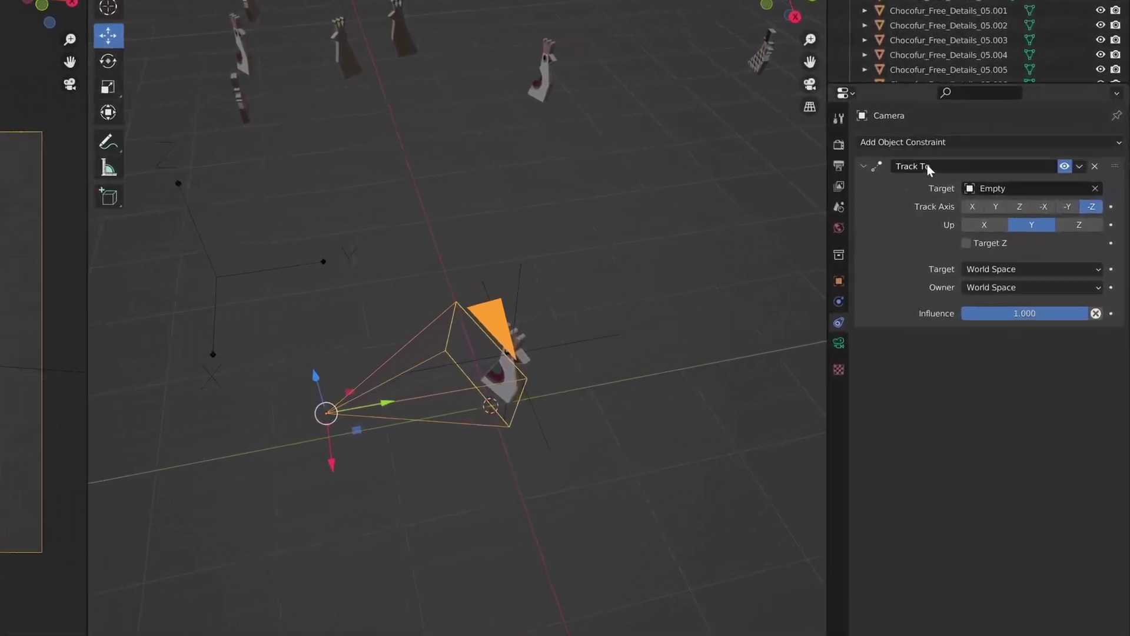
pyautogui.click(995, 148)
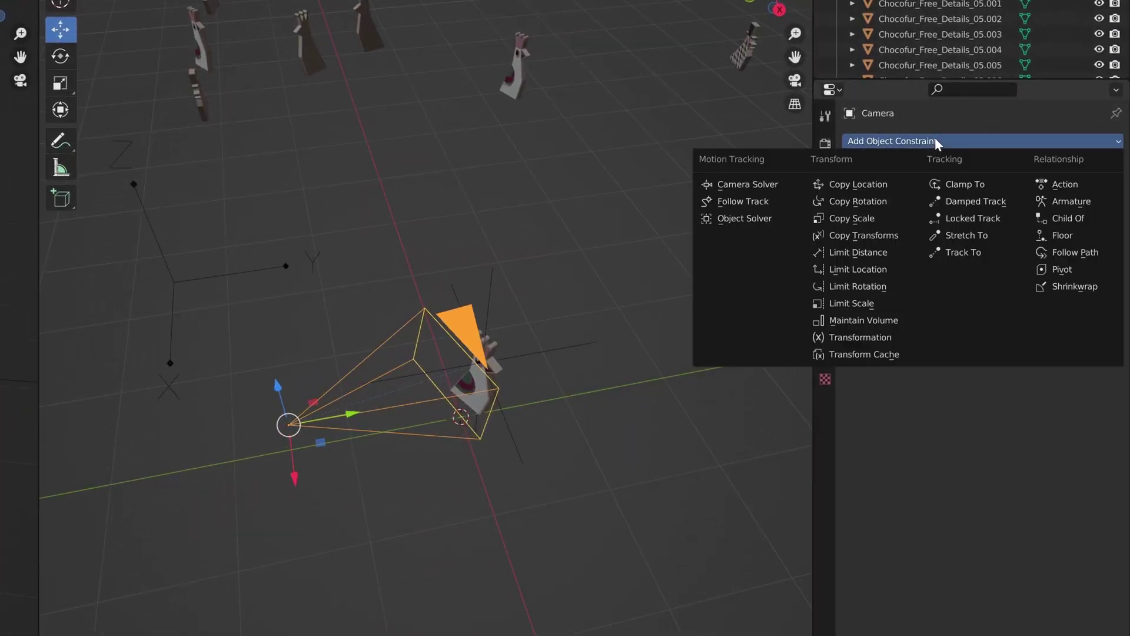
pyautogui.click(881, 203)
pyautogui.click(1094, 370)
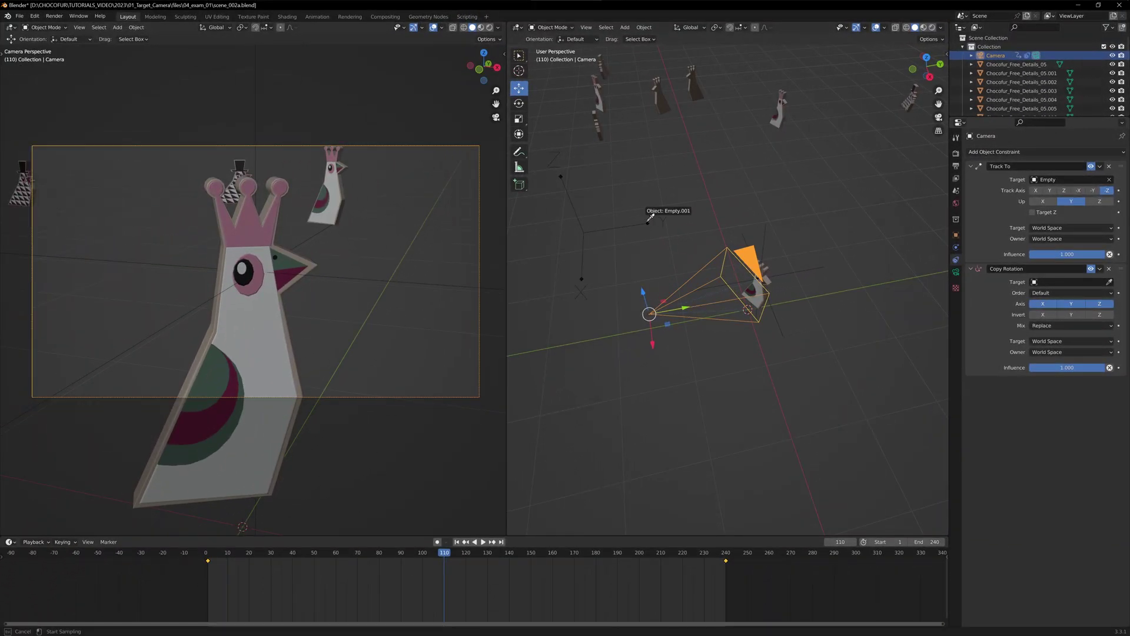
pyautogui.click(650, 217)
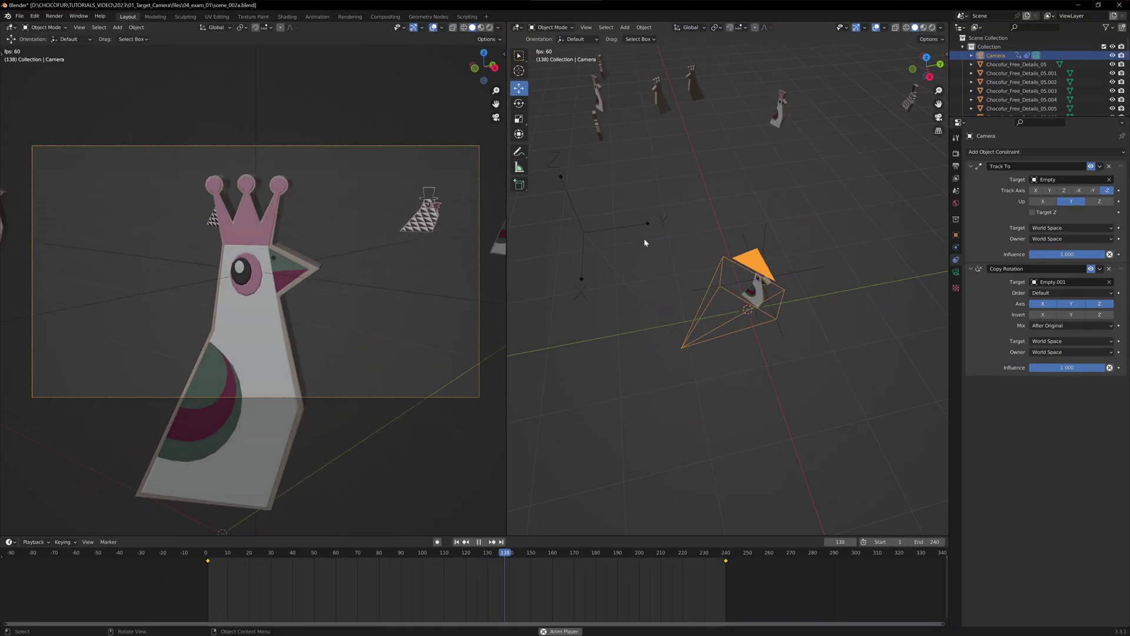
pyautogui.click(640, 228)
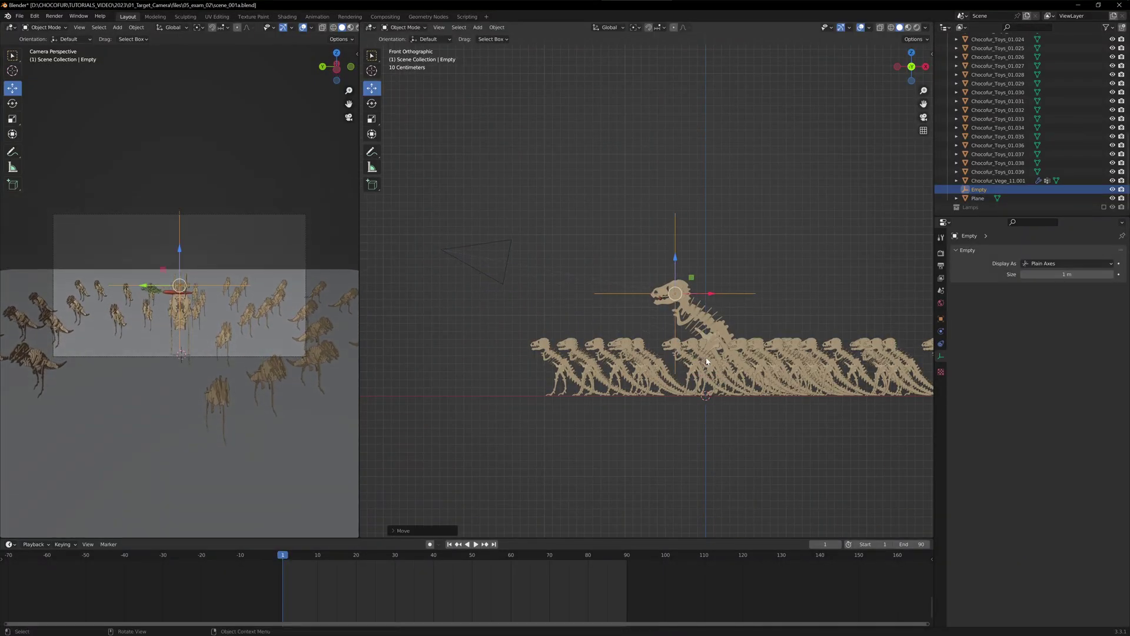
# In top view, keyframe the camera's starting location and 120 mm focal length.
pyautogui.click(511, 239)
pyautogui.press('KP_7')
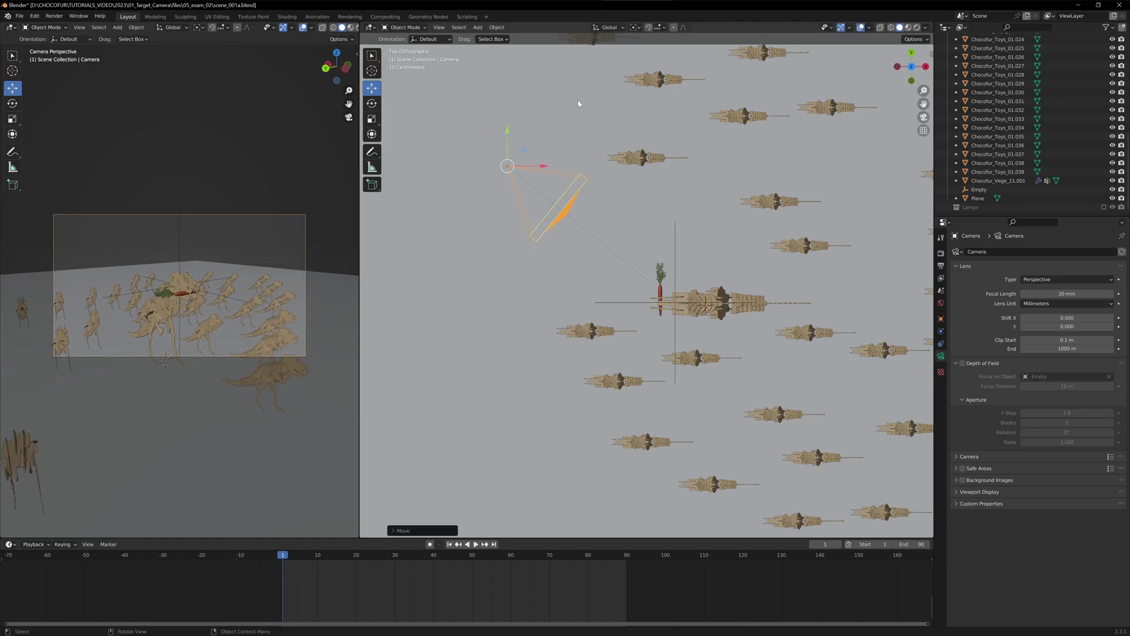
pyautogui.click(674, 164)
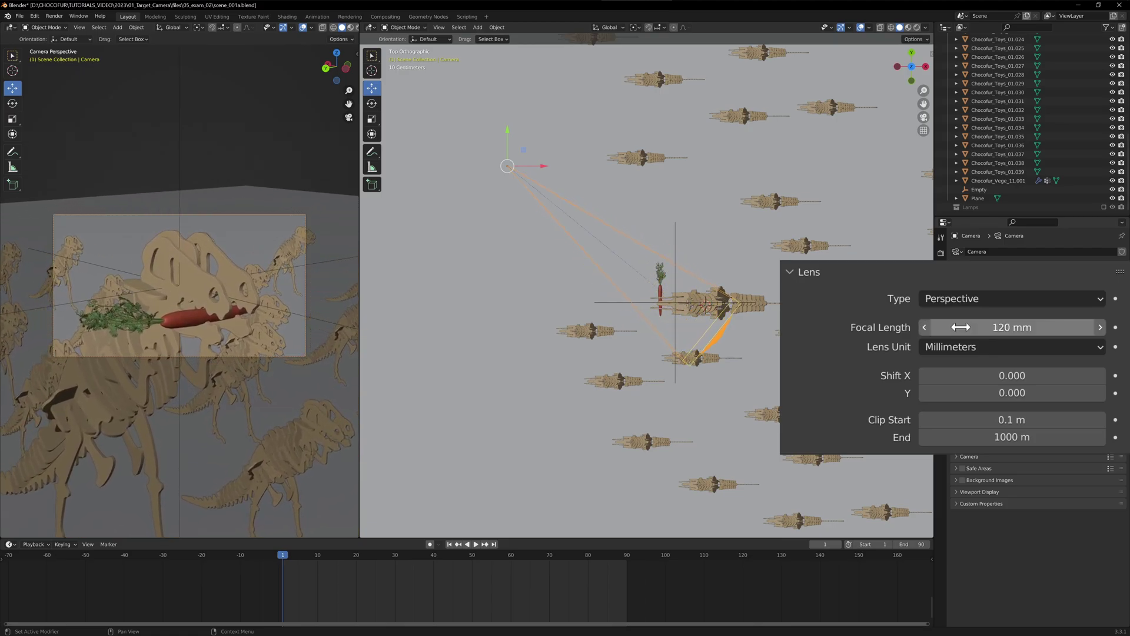
pyautogui.press('i')
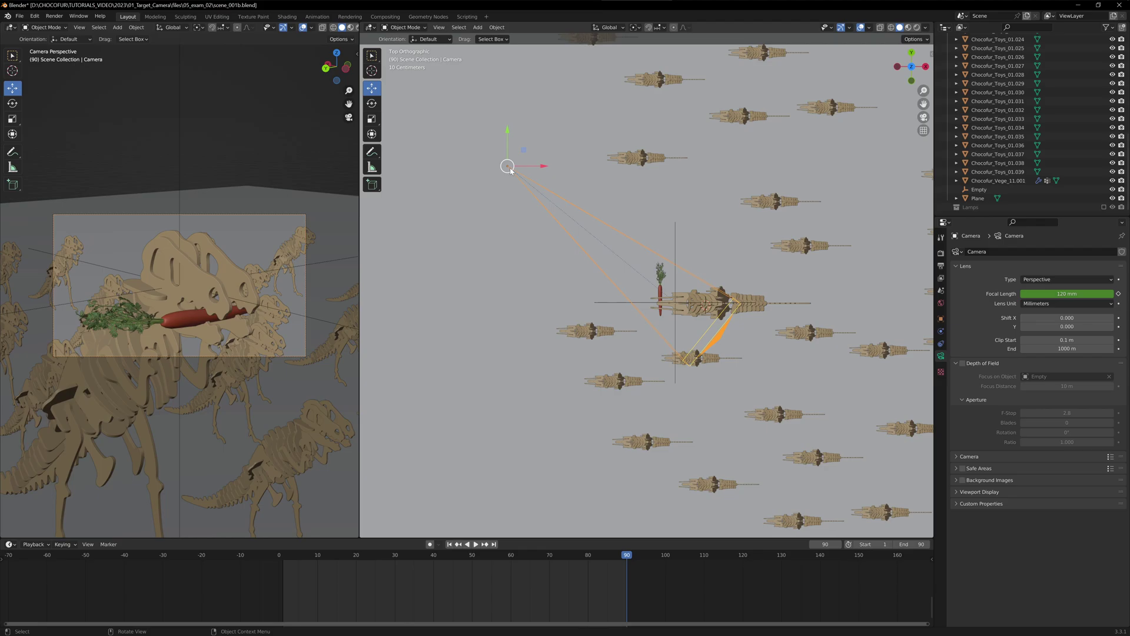
# At frame 90, move the camera closer, shorten the focal length, and key its location.
pyautogui.moveTo(508, 167); pyautogui.dragTo(603, 251)
pyautogui.moveTo(984, 310); pyautogui.dragTo(911, 309)
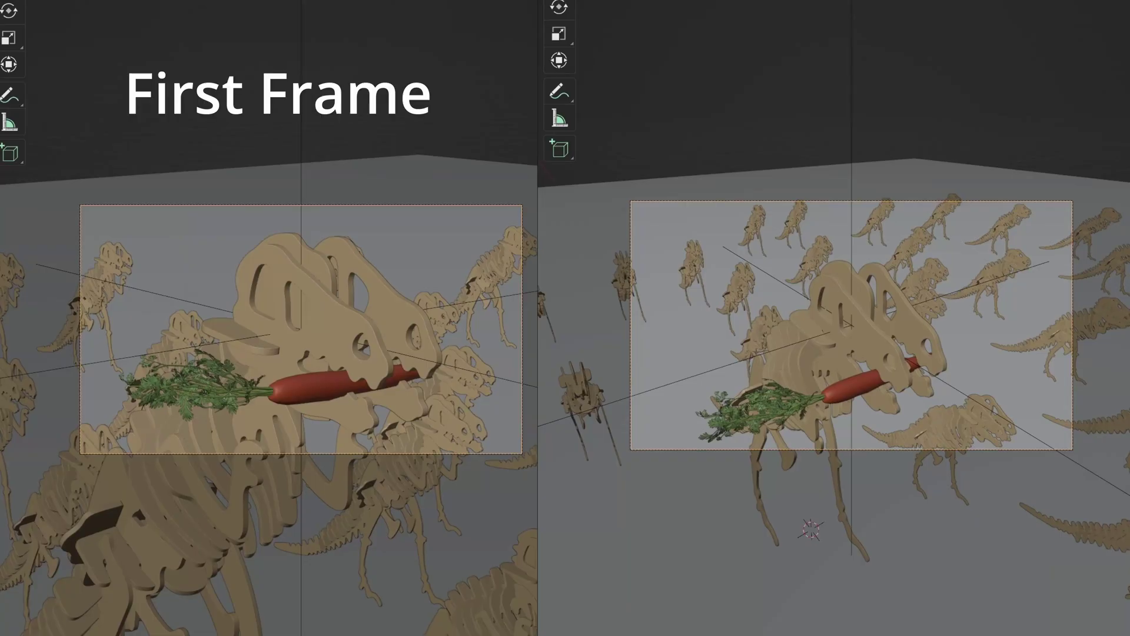
pyautogui.press('i')
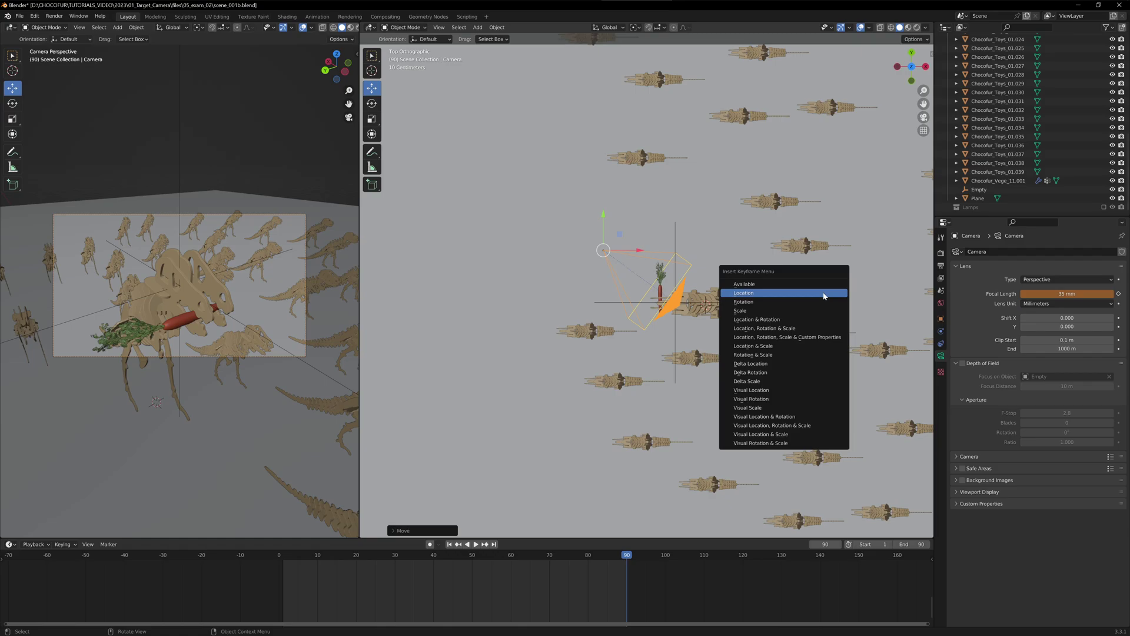
pyautogui.click(824, 296)
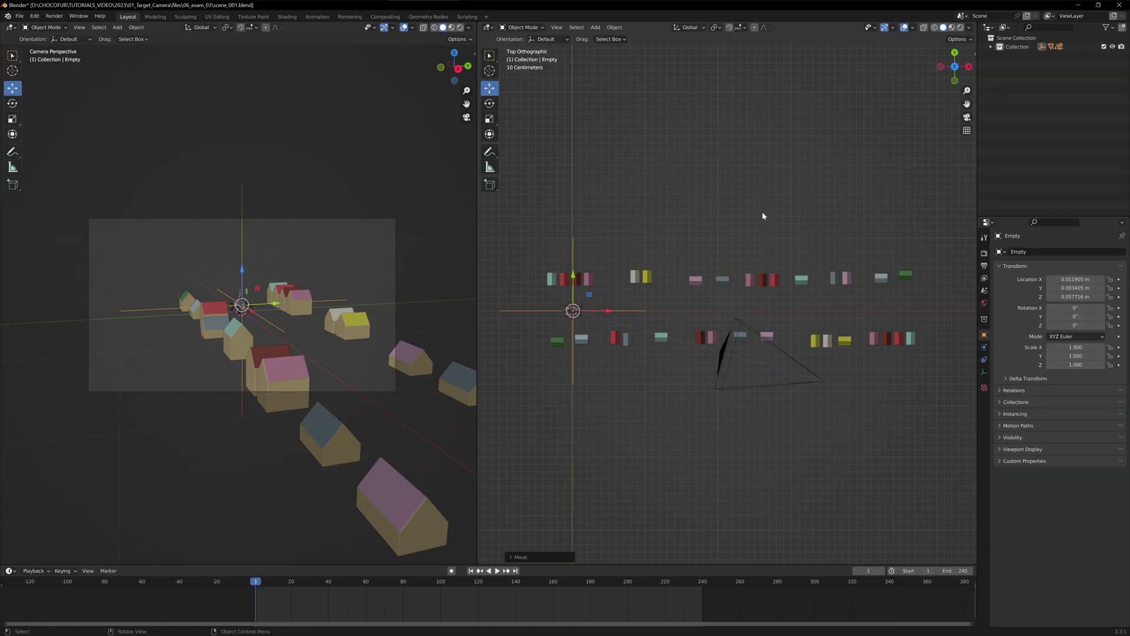
# Key the Empty at frame 1, move it onto the car at frame 240, key it, and play back.
pyautogui.press('i')
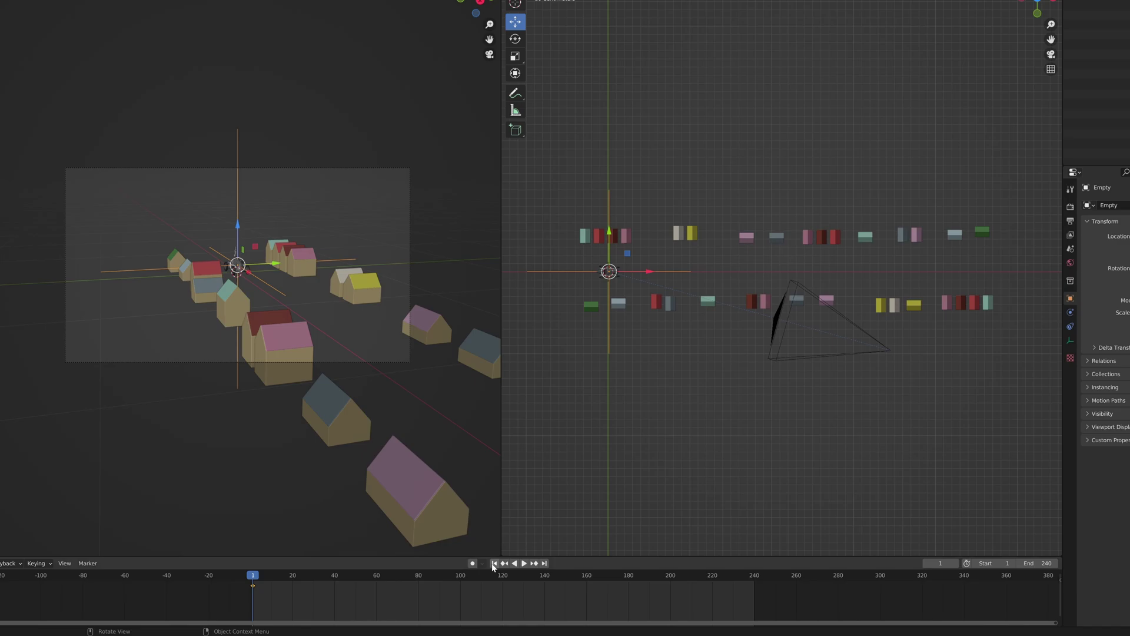
pyautogui.click(604, 554)
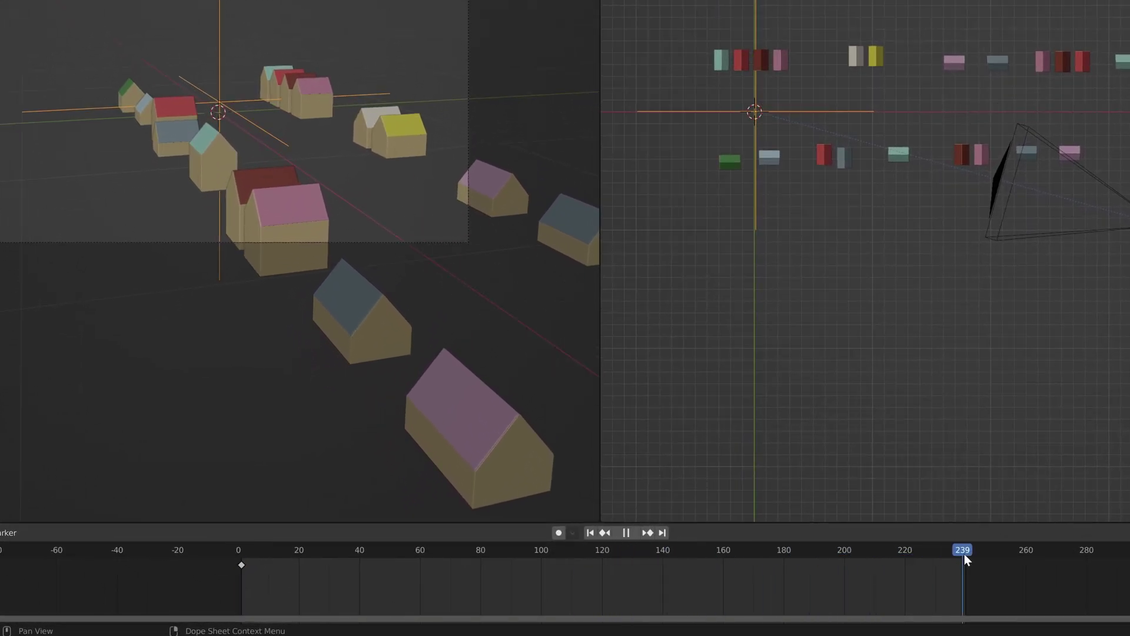
pyautogui.moveTo(964, 553); pyautogui.dragTo(965, 558)
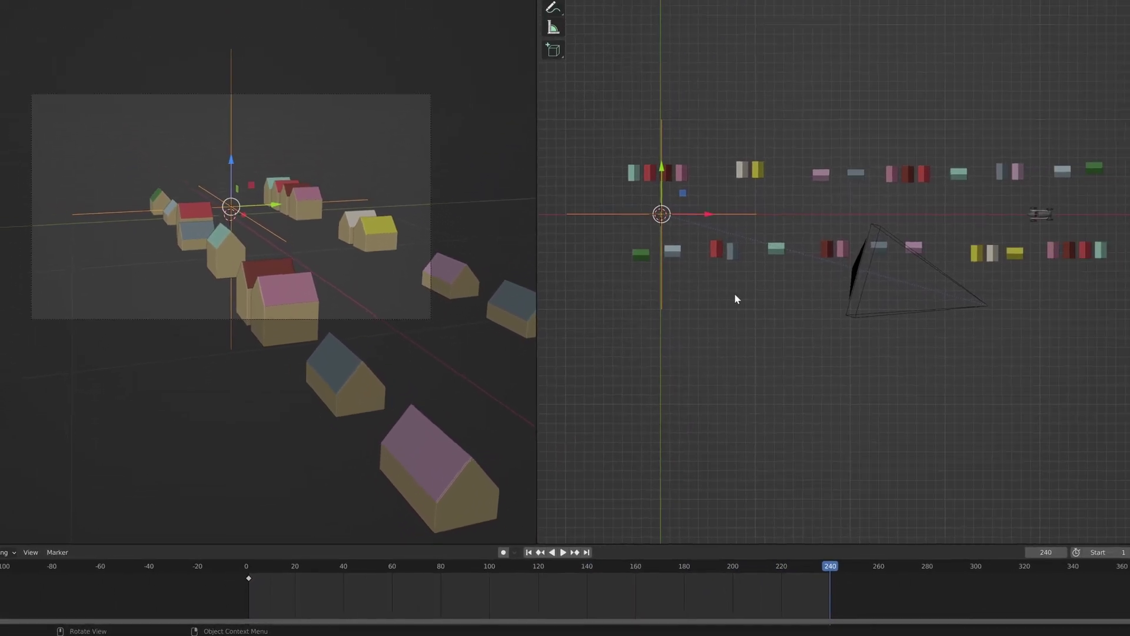
pyautogui.moveTo(584, 311); pyautogui.dragTo(889, 311)
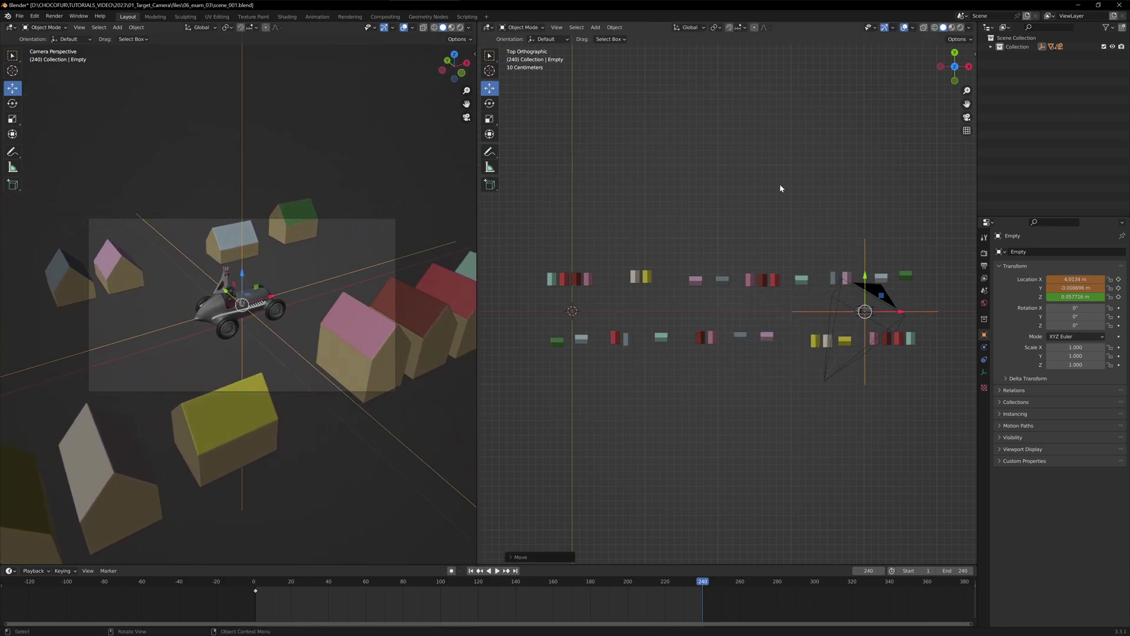
pyautogui.press('i')
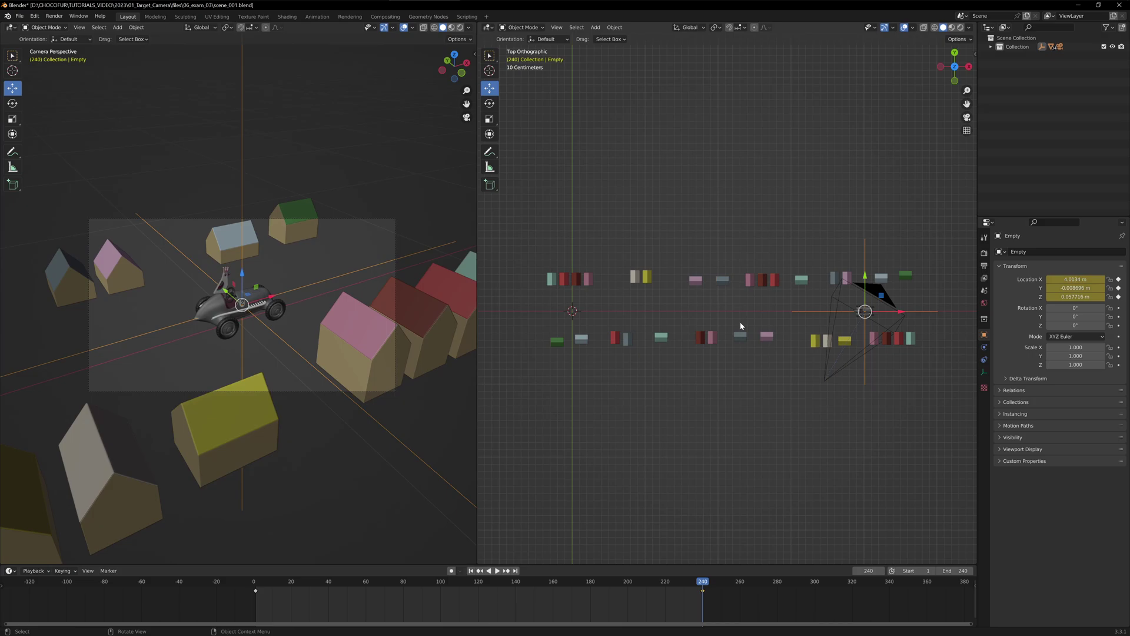
pyautogui.press('space')
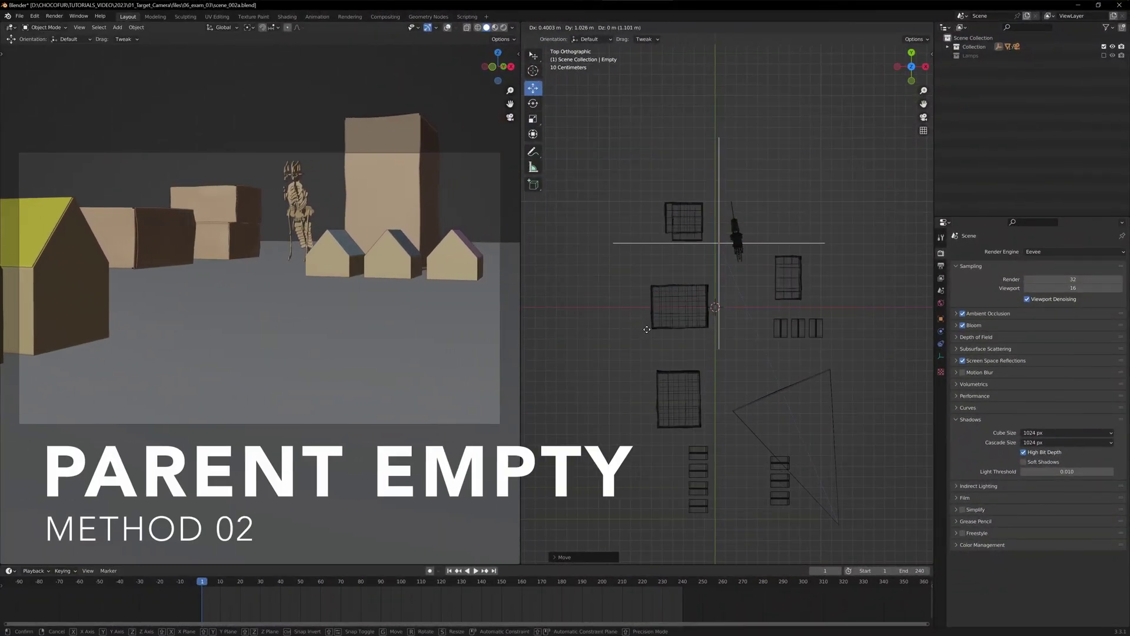
# Move and raise the Empty onto the walking character, then parent it with Ctrl+P > Object.
pyautogui.moveTo(647, 329); pyautogui.dragTo(661, 328)
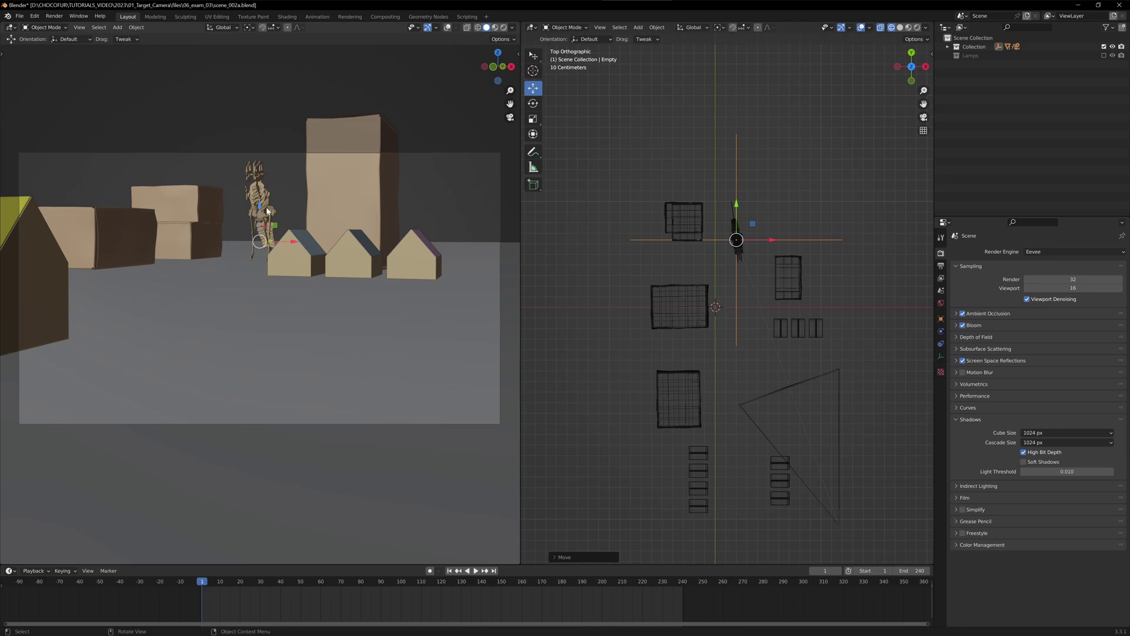
pyautogui.moveTo(259, 204); pyautogui.dragTo(253, 182)
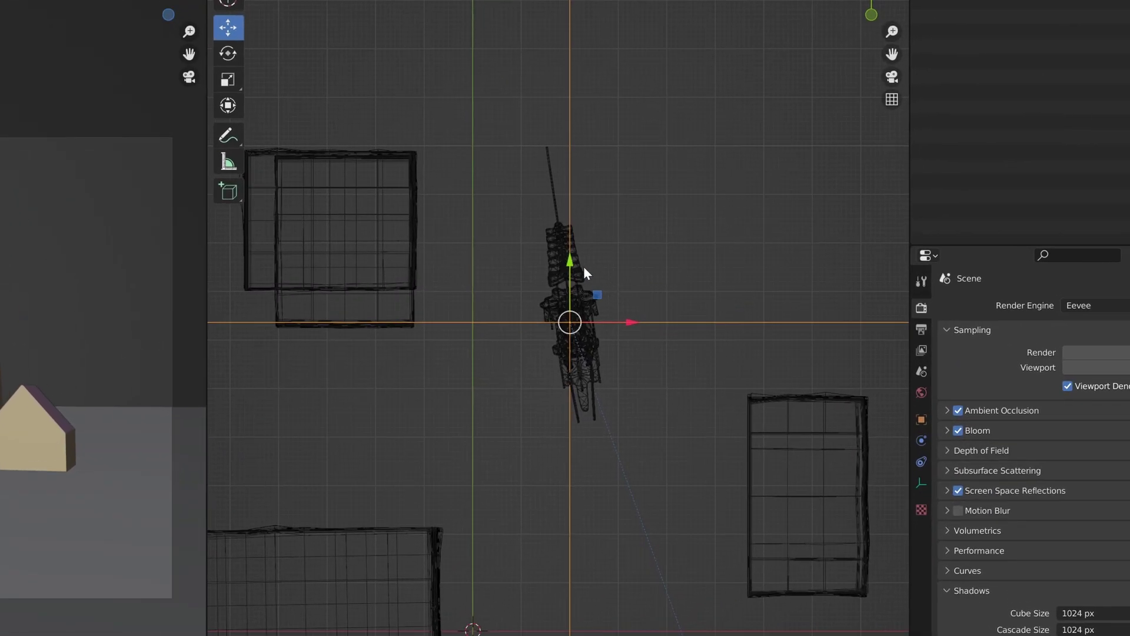
pyautogui.click(584, 266)
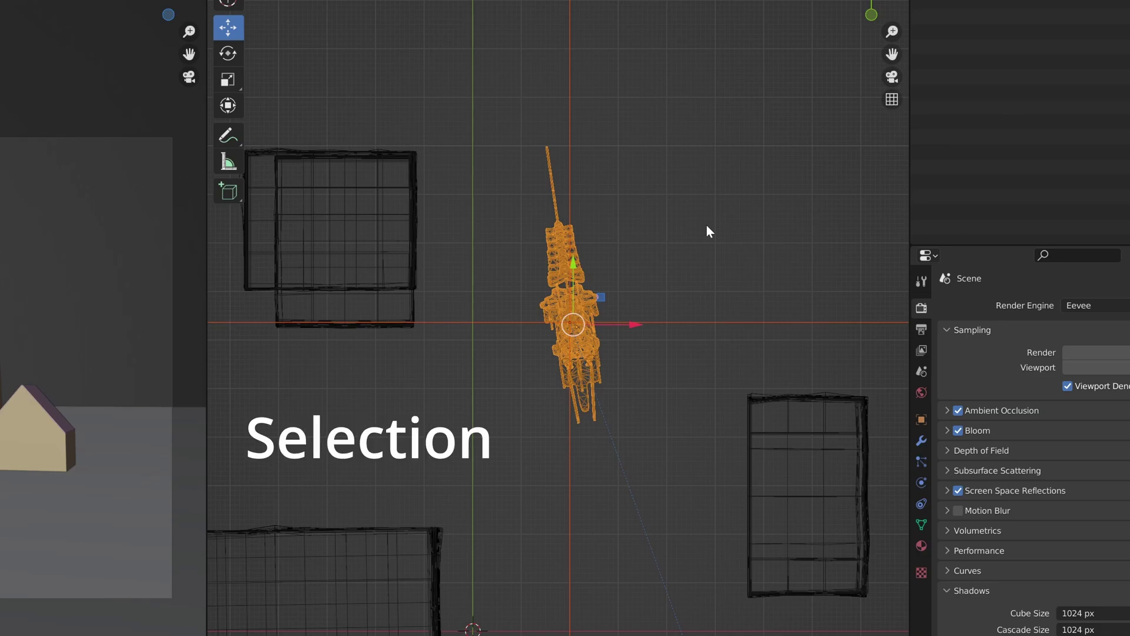
pyautogui.hotkey('ctrl', 'p')
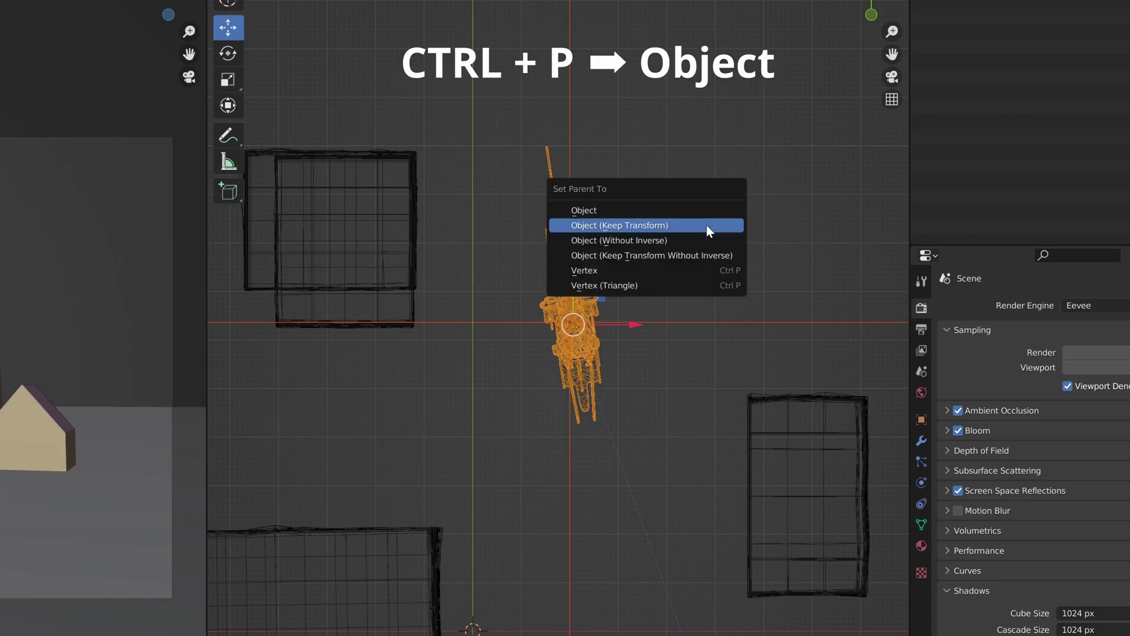
pyautogui.click(697, 210)
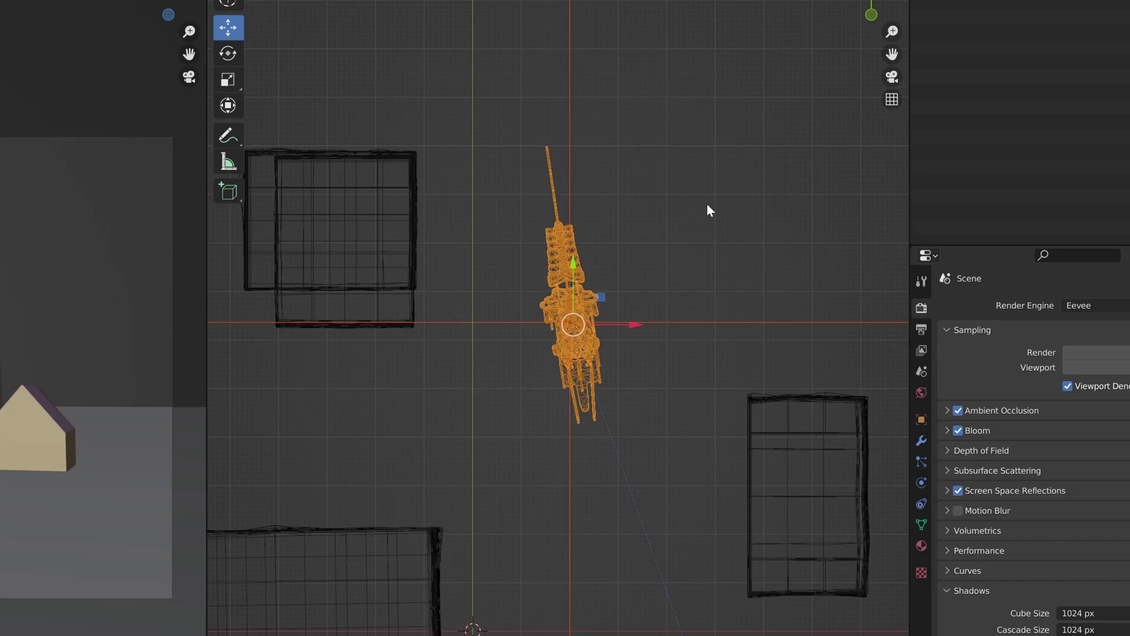
pyautogui.press('space')
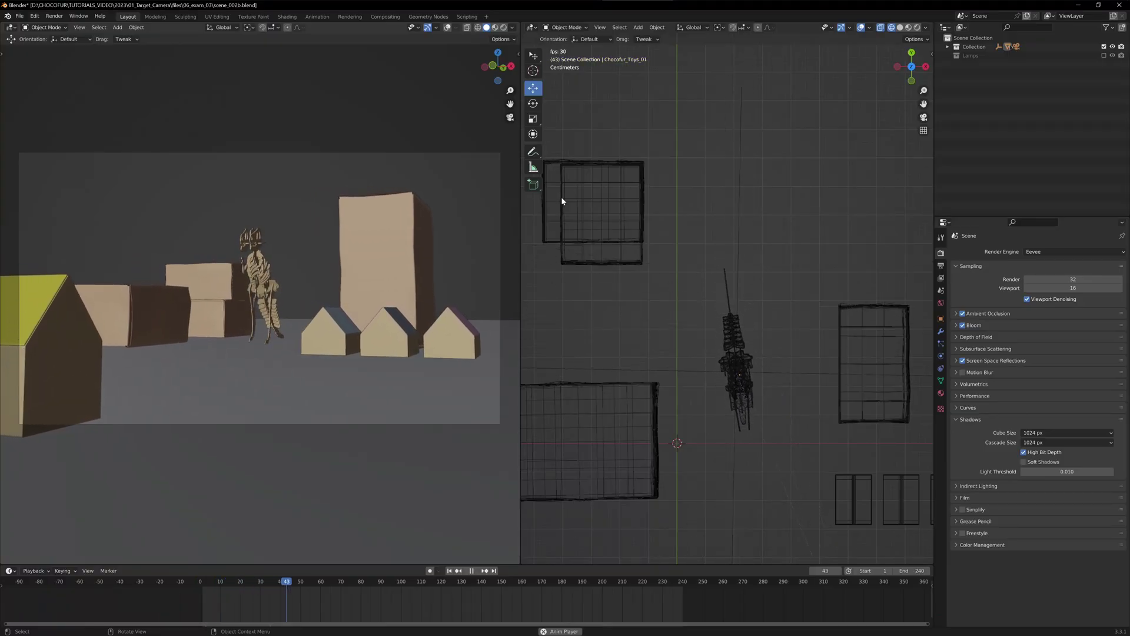
pyautogui.scroll(-1, 797, 321)
pyautogui.scroll(-1, 797, 369)
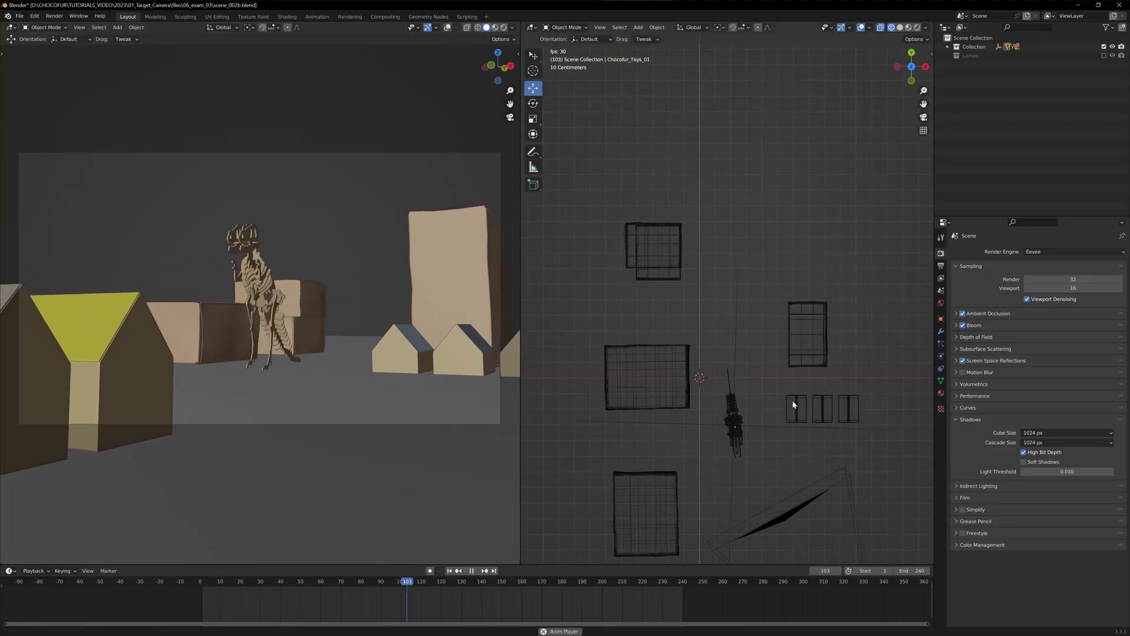